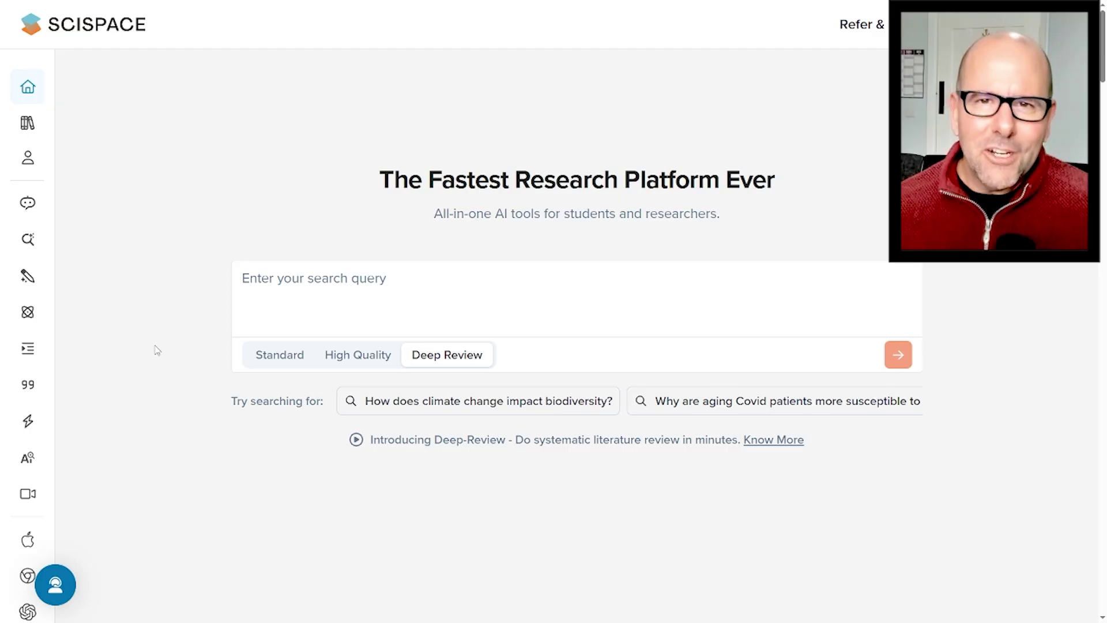
Browse the home page tools, then open Literature Review from the left sidebar
{"action": "scroll", "coordinate": [156, 350], "scroll_direction": "down", "scroll_amount": 10}
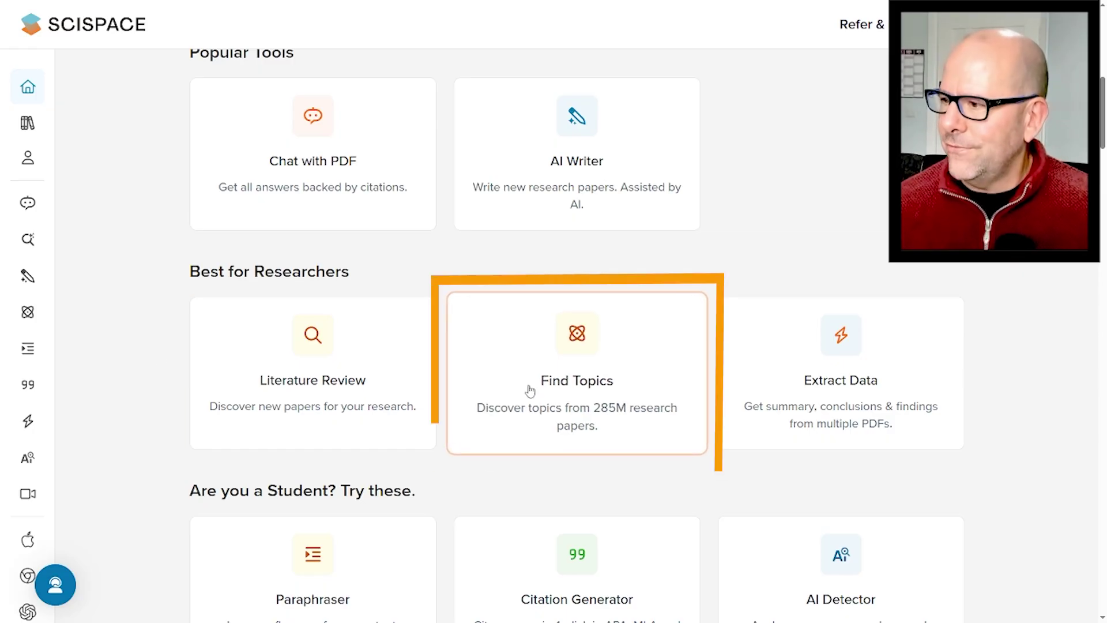
{"action": "scroll", "coordinate": [152, 375], "scroll_direction": "down", "scroll_amount": 5}
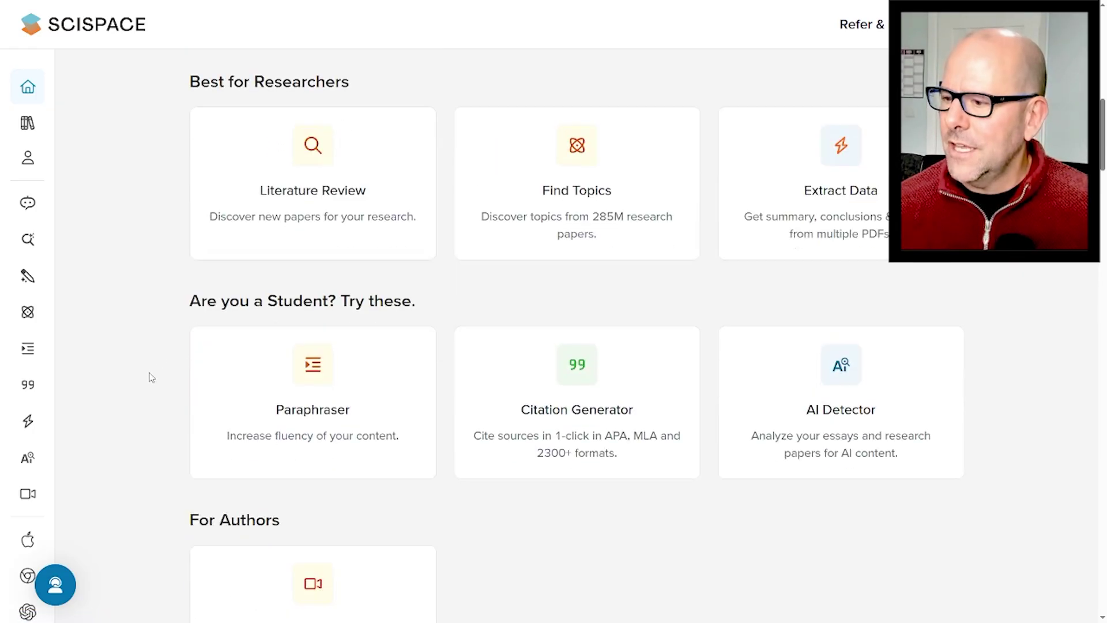
{"action": "scroll", "coordinate": [150, 375], "scroll_direction": "down", "scroll_amount": 1}
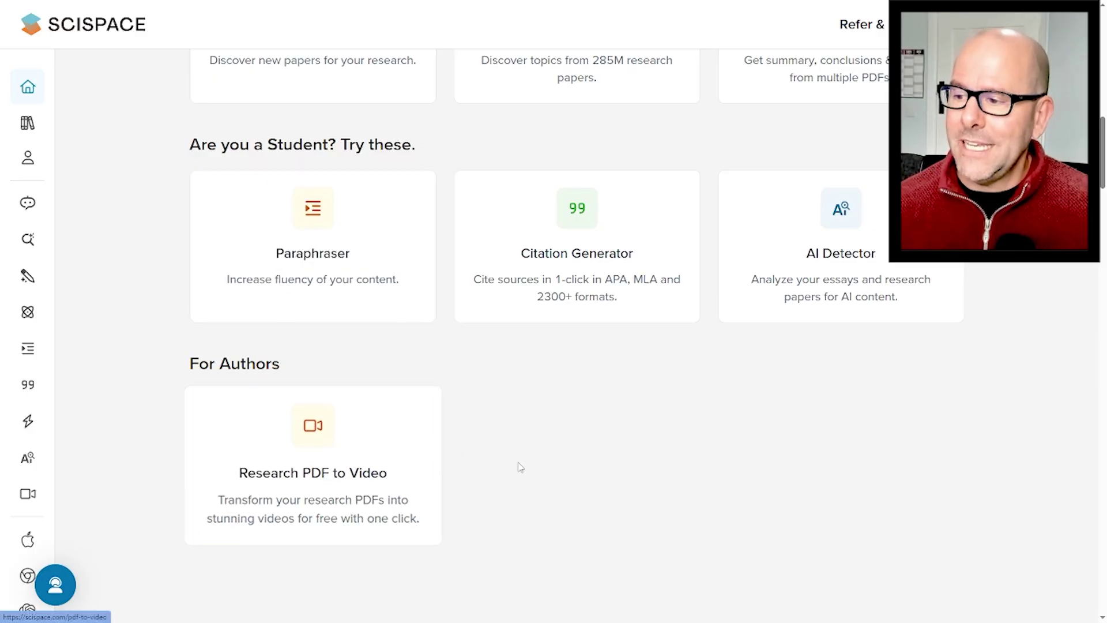
{"action": "scroll", "coordinate": [519, 466], "scroll_direction": "up", "scroll_amount": 6}
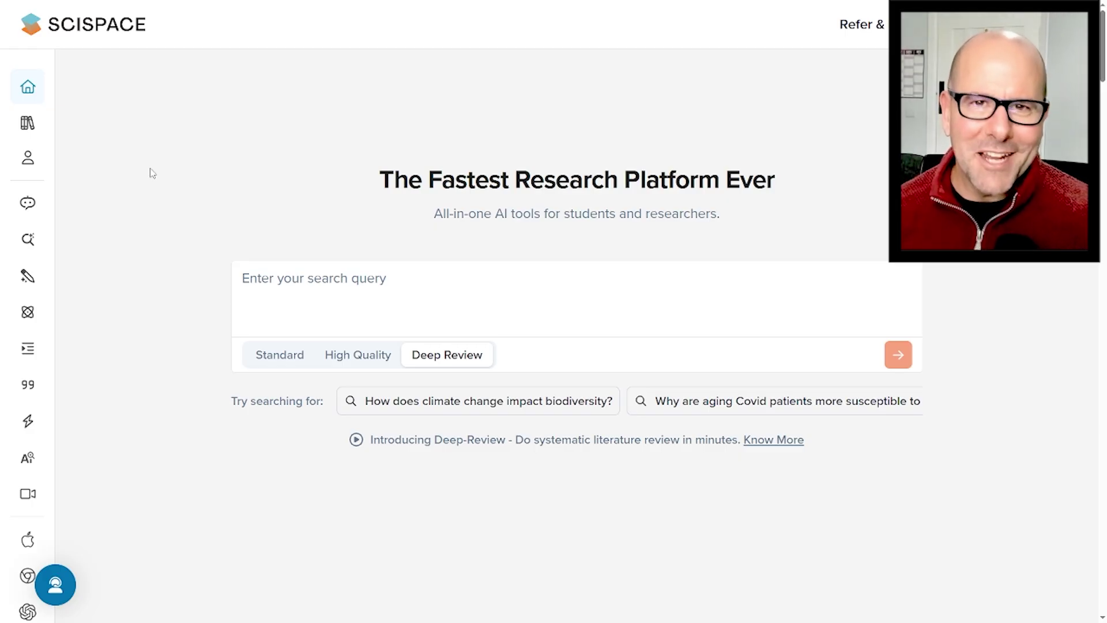
{"action": "mouse_move", "coordinate": [70, 245]}
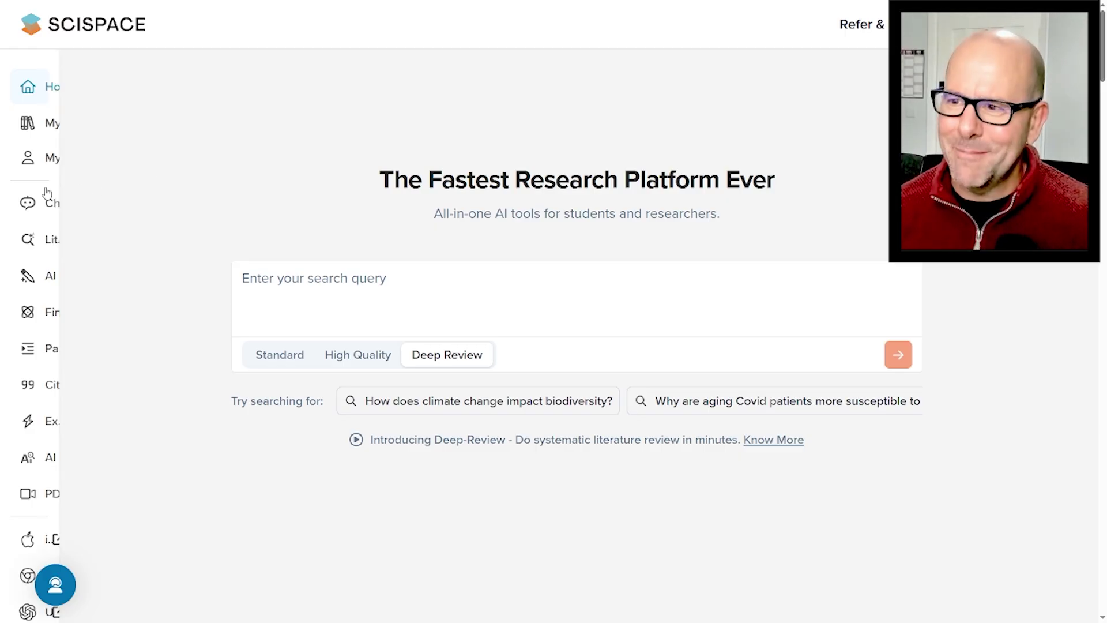
{"action": "left_click", "coordinate": [69, 245]}
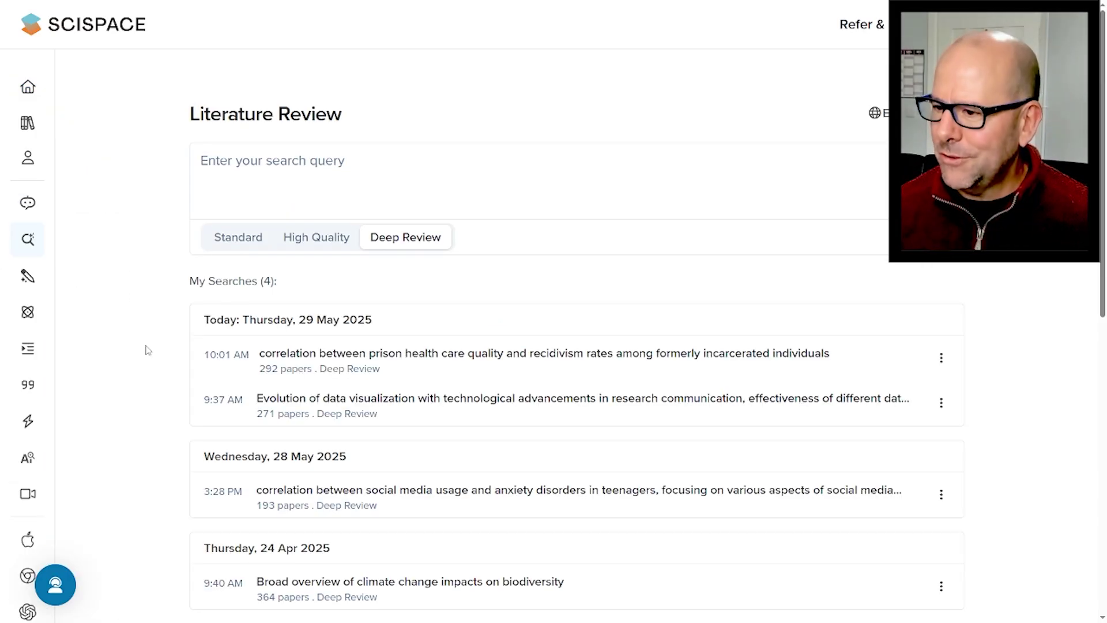
Open the 3:28 PM social media and teen anxiety search and collapse Research Steps
{"action": "left_click", "coordinate": [327, 495]}
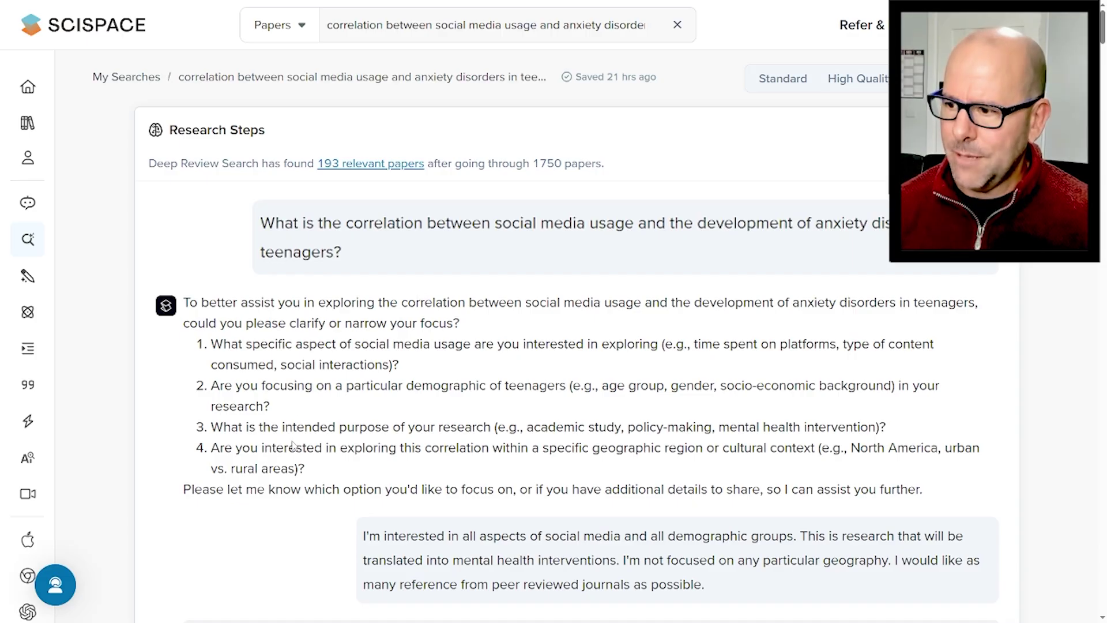
{"action": "scroll", "coordinate": [427, 383], "scroll_direction": "down", "scroll_amount": 2}
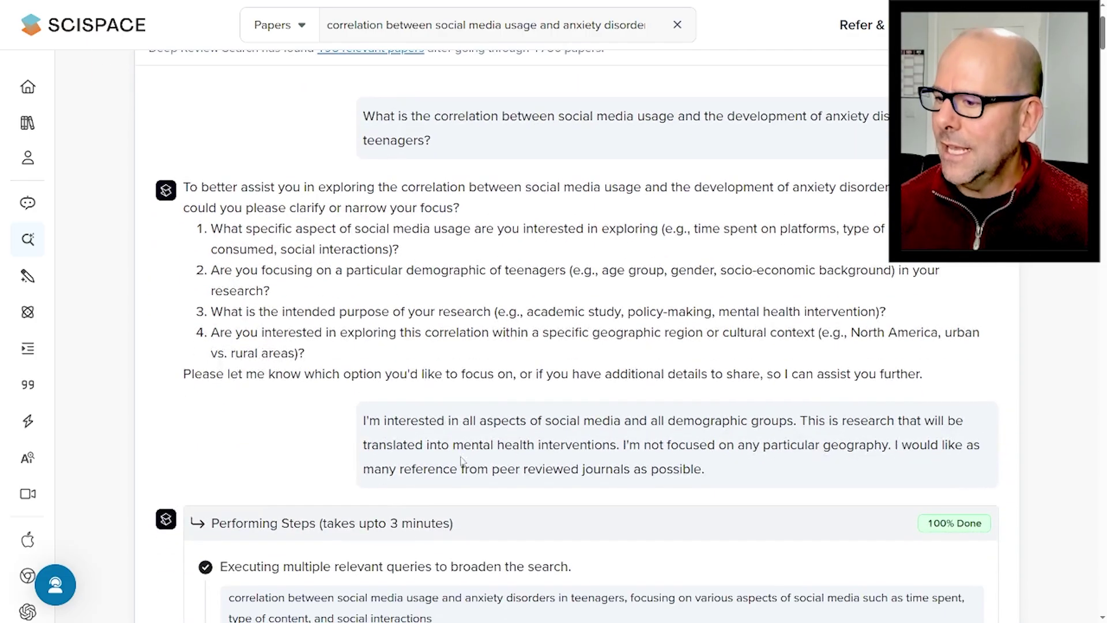
{"action": "scroll", "coordinate": [552, 417], "scroll_direction": "down", "scroll_amount": 4}
{"action": "scroll", "coordinate": [550, 416], "scroll_direction": "up", "scroll_amount": 6}
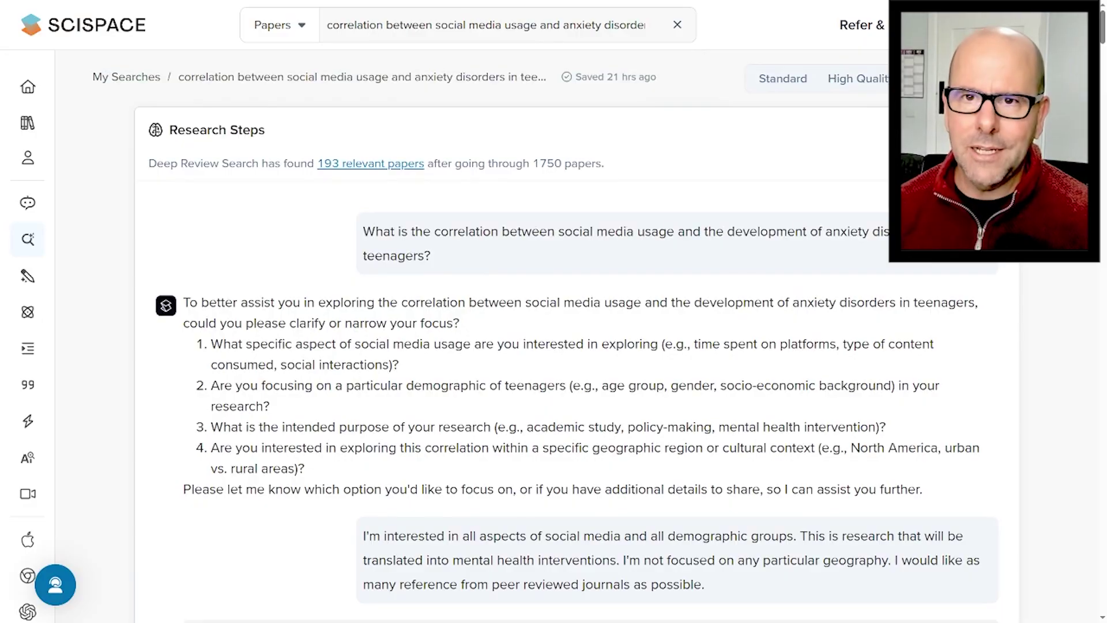
{"action": "left_click", "coordinate": [376, 190]}
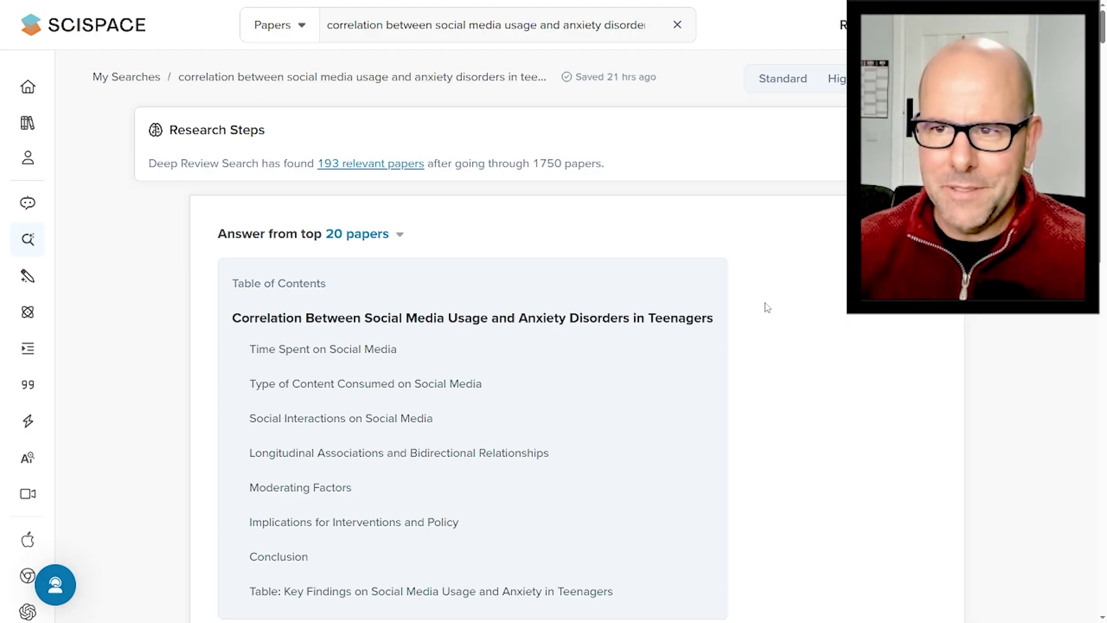
Read through the answer and jump to the first cited paper in the results table
{"action": "scroll", "coordinate": [768, 306], "scroll_direction": "down", "scroll_amount": 5}
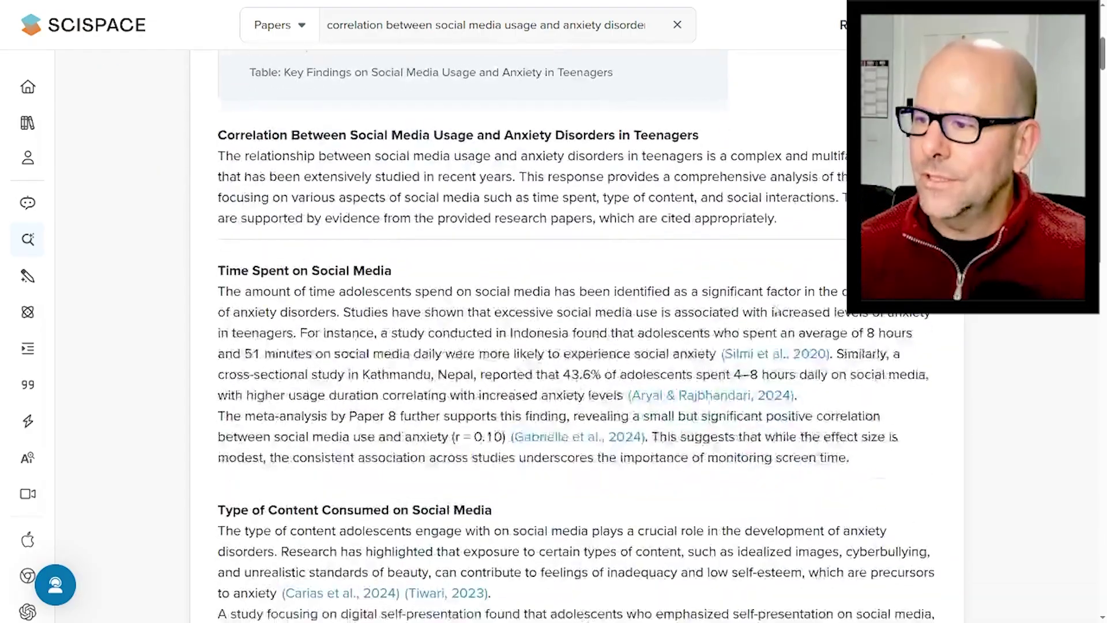
{"action": "scroll", "coordinate": [507, 215], "scroll_direction": "up", "scroll_amount": 1}
{"action": "scroll", "coordinate": [508, 215], "scroll_direction": "down", "scroll_amount": 5}
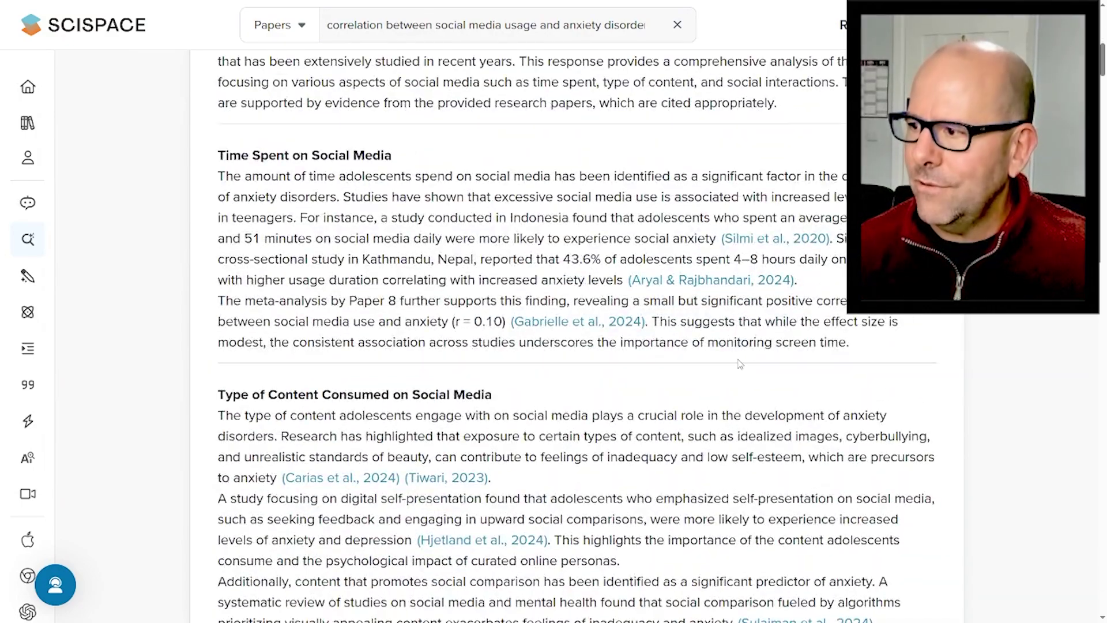
{"action": "scroll", "coordinate": [739, 362], "scroll_direction": "down", "scroll_amount": 2}
{"action": "scroll", "coordinate": [740, 363], "scroll_direction": "down", "scroll_amount": 3}
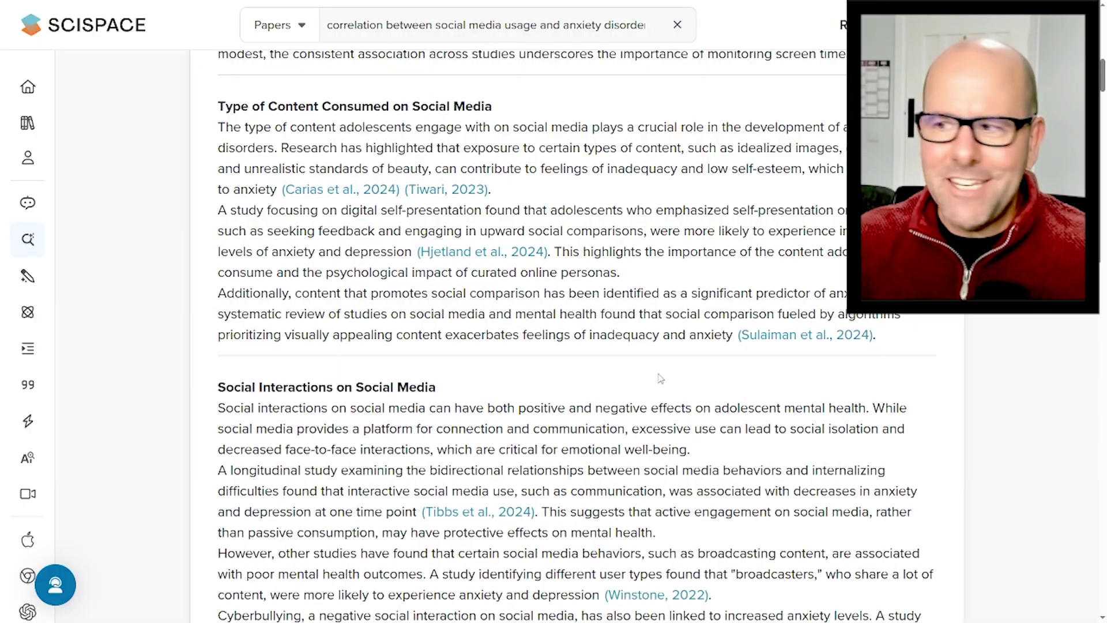
{"action": "scroll", "coordinate": [660, 378], "scroll_direction": "down", "scroll_amount": 9}
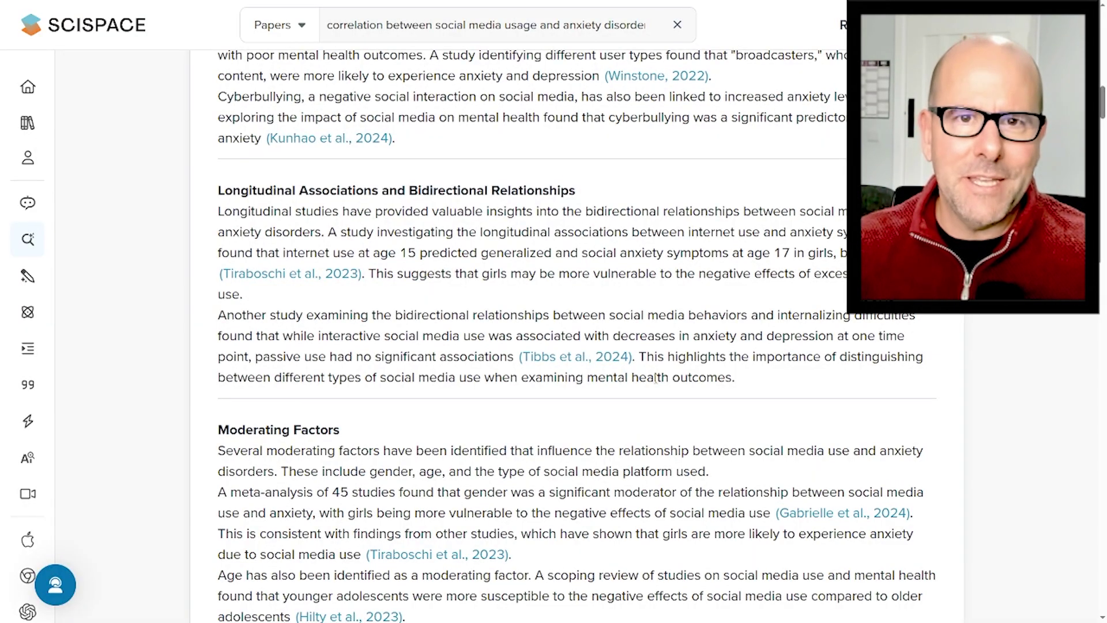
{"action": "scroll", "coordinate": [655, 379], "scroll_direction": "up", "scroll_amount": 12}
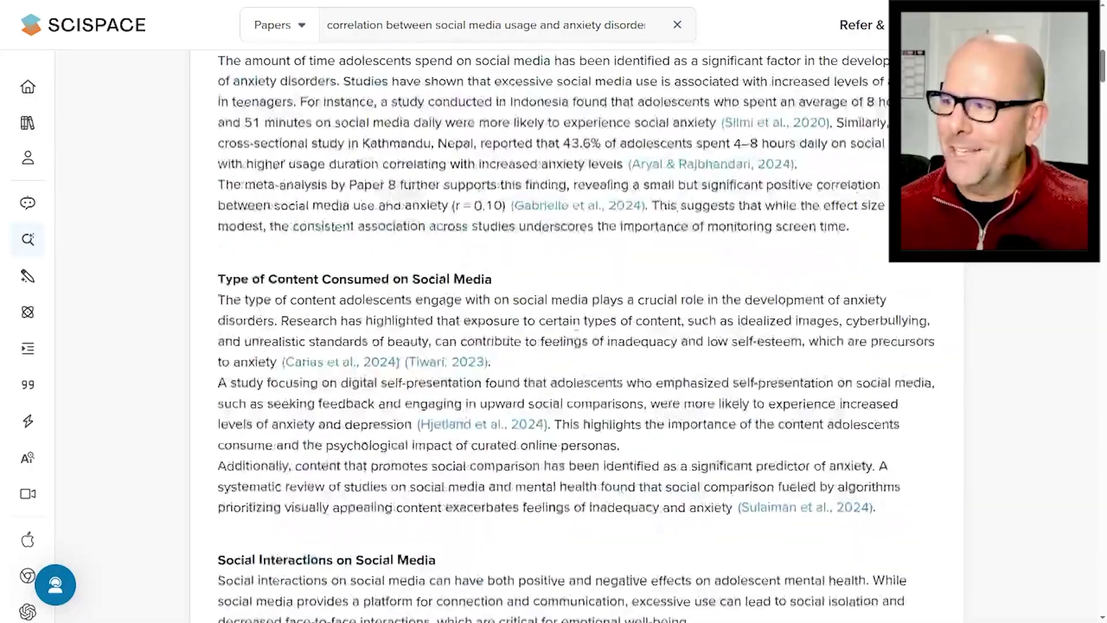
{"action": "scroll", "coordinate": [577, 345], "scroll_direction": "up", "scroll_amount": 1}
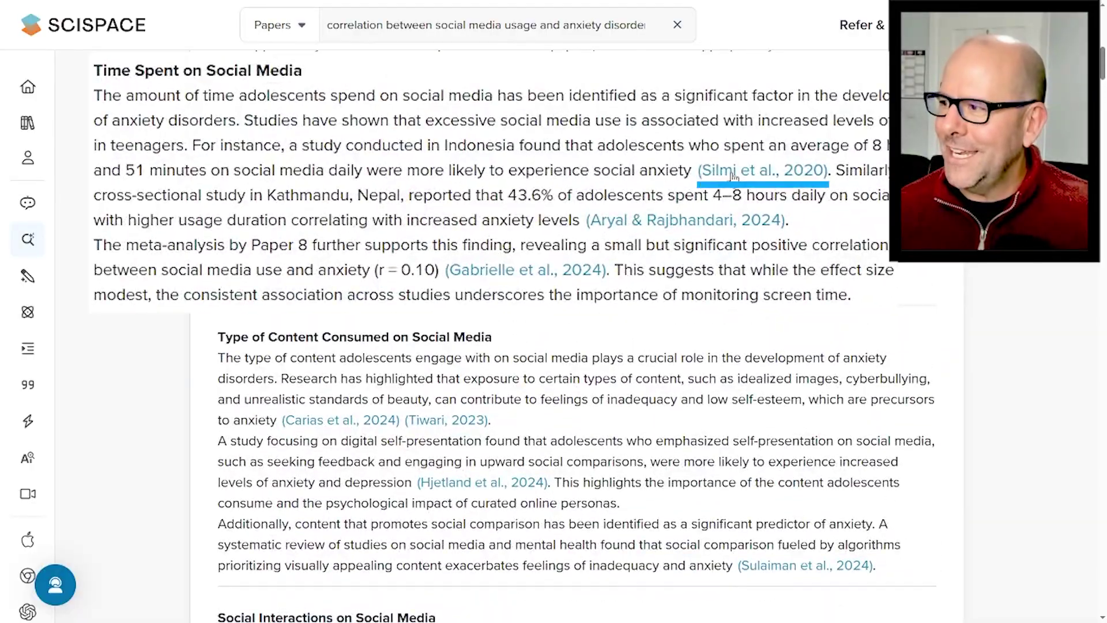
{"action": "left_click", "coordinate": [733, 172]}
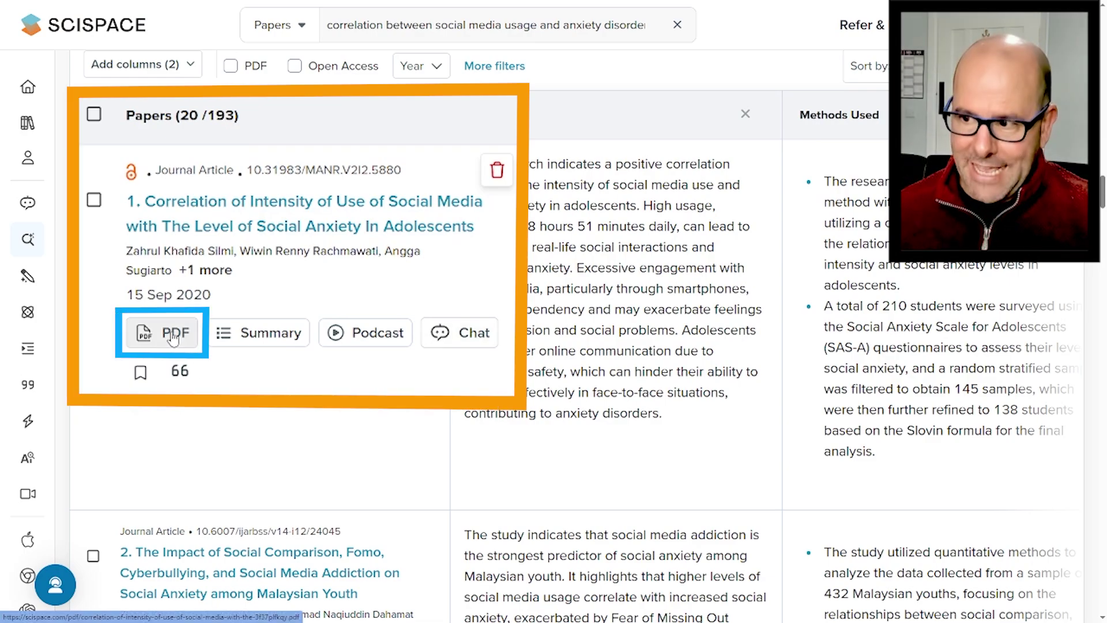
Open the first paper's full-text PDF and skim it
{"action": "left_click", "coordinate": [173, 335]}
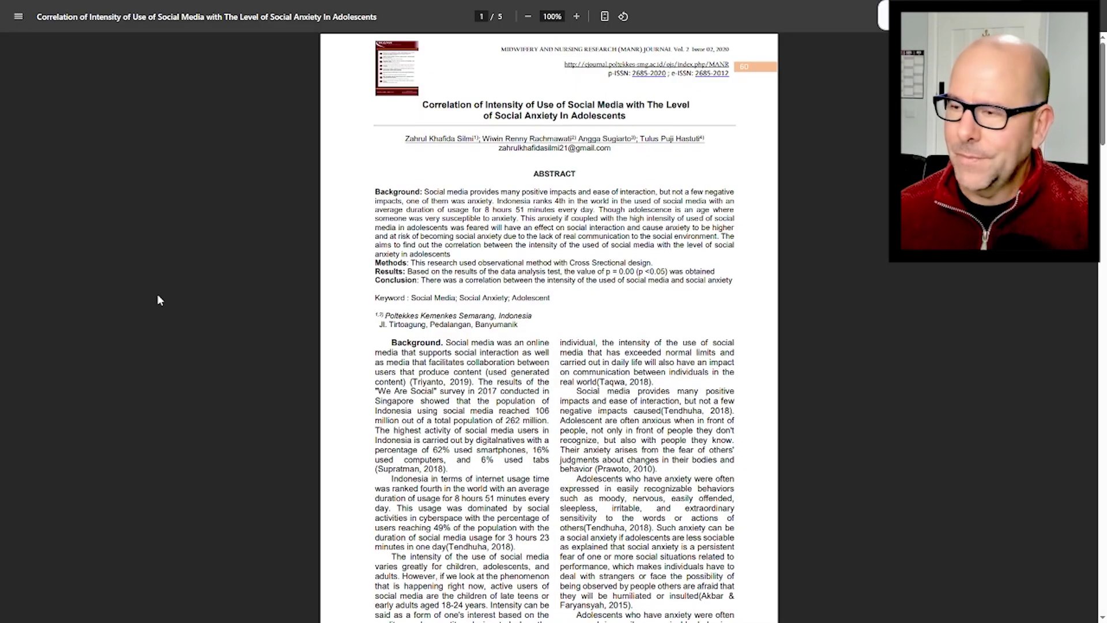
{"action": "scroll", "coordinate": [458, 364], "scroll_direction": "down", "scroll_amount": 6}
{"action": "scroll", "coordinate": [491, 343], "scroll_direction": "up", "scroll_amount": 6}
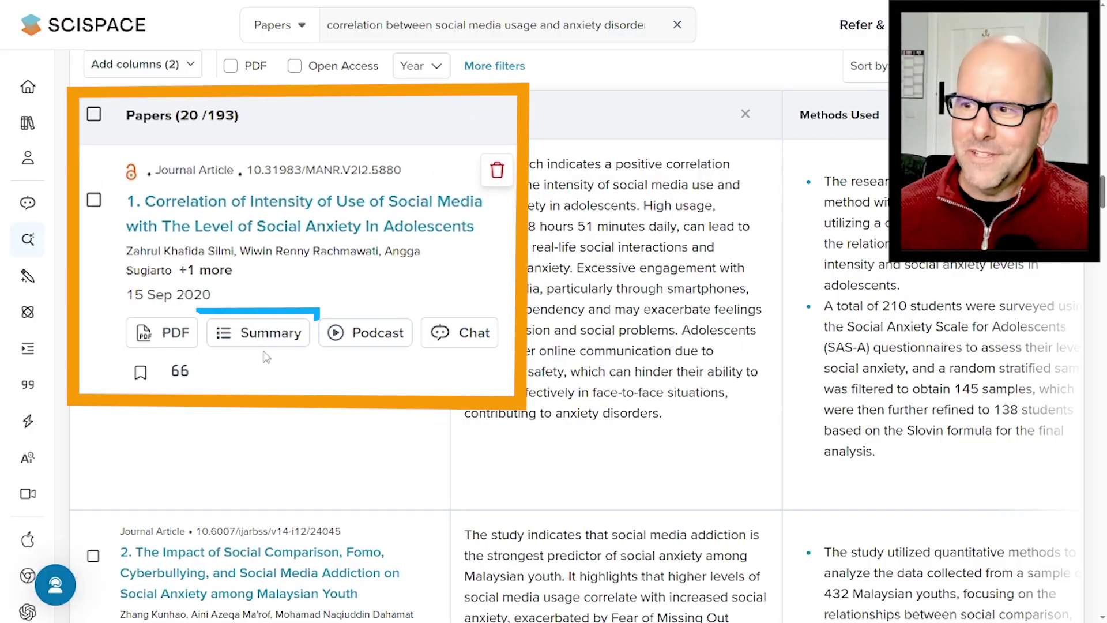
View the first paper's AI summary, then close it with Escape
{"action": "left_click", "coordinate": [272, 398]}
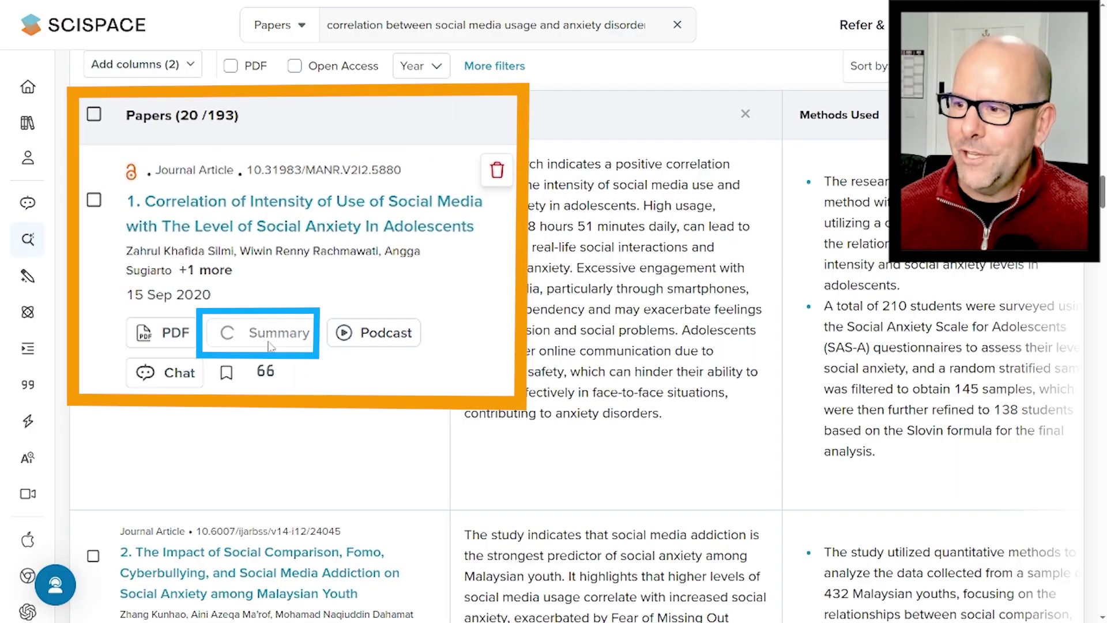
{"action": "left_click_drag", "start_coordinate": [821, 138], "coordinate": [798, 410]}
{"action": "scroll", "coordinate": [798, 411], "scroll_direction": "up", "scroll_amount": 15}
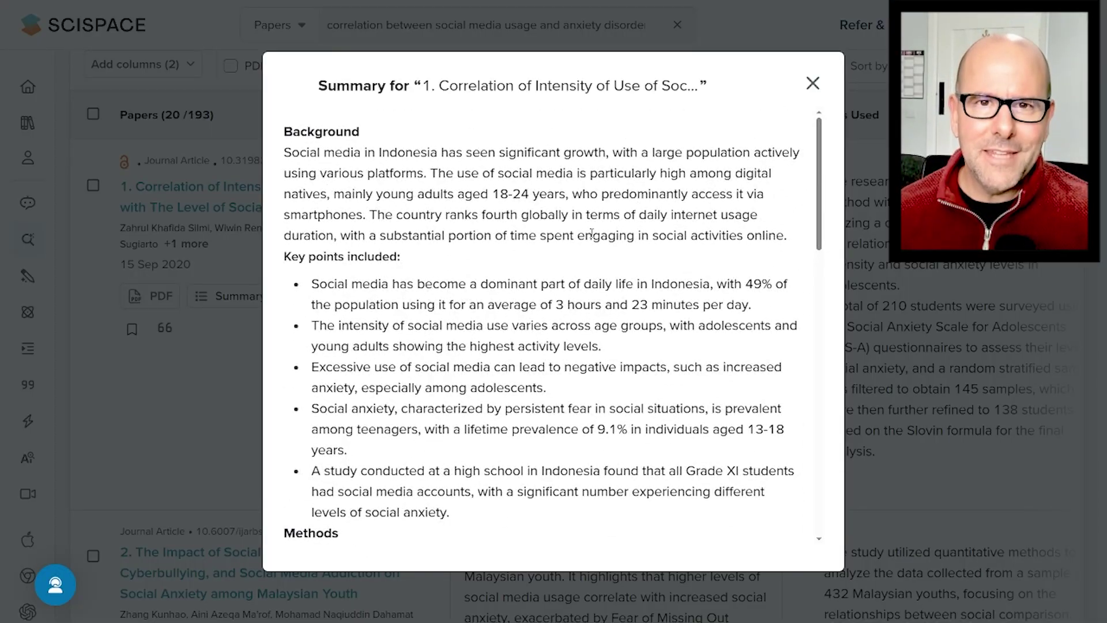
{"action": "key", "text": "Escape"}
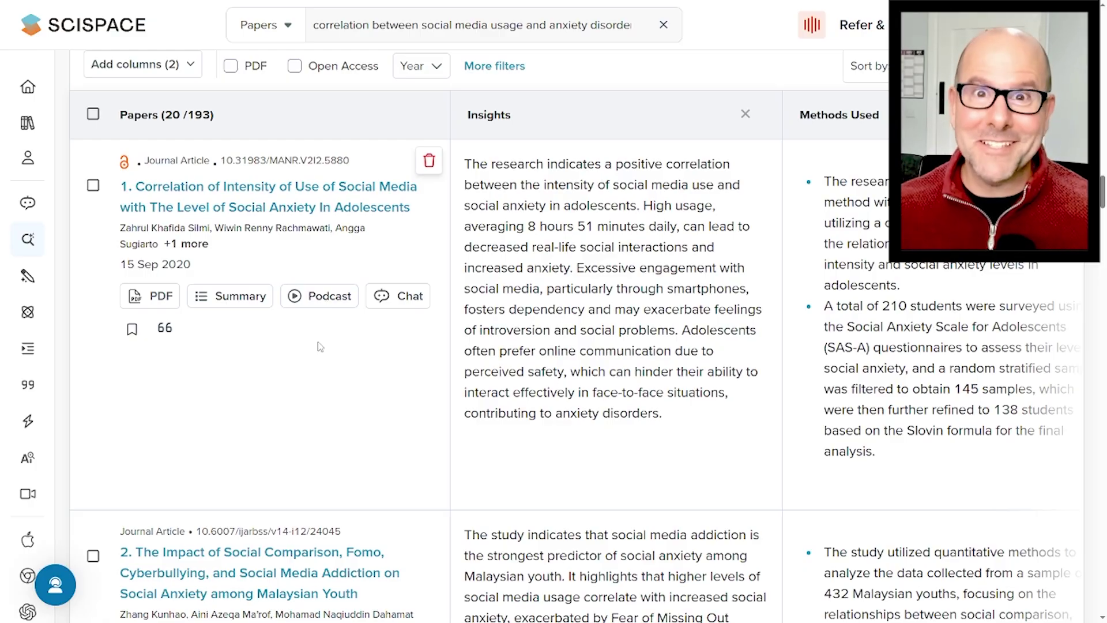
{"action": "left_click", "coordinate": [320, 300]}
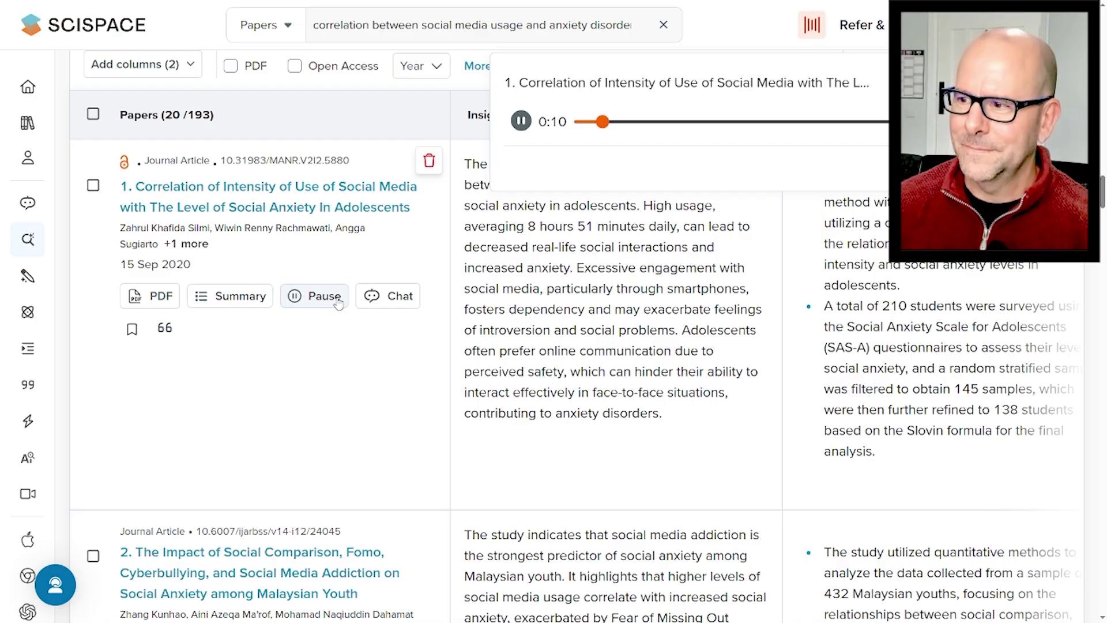
{"action": "left_click", "coordinate": [329, 299]}
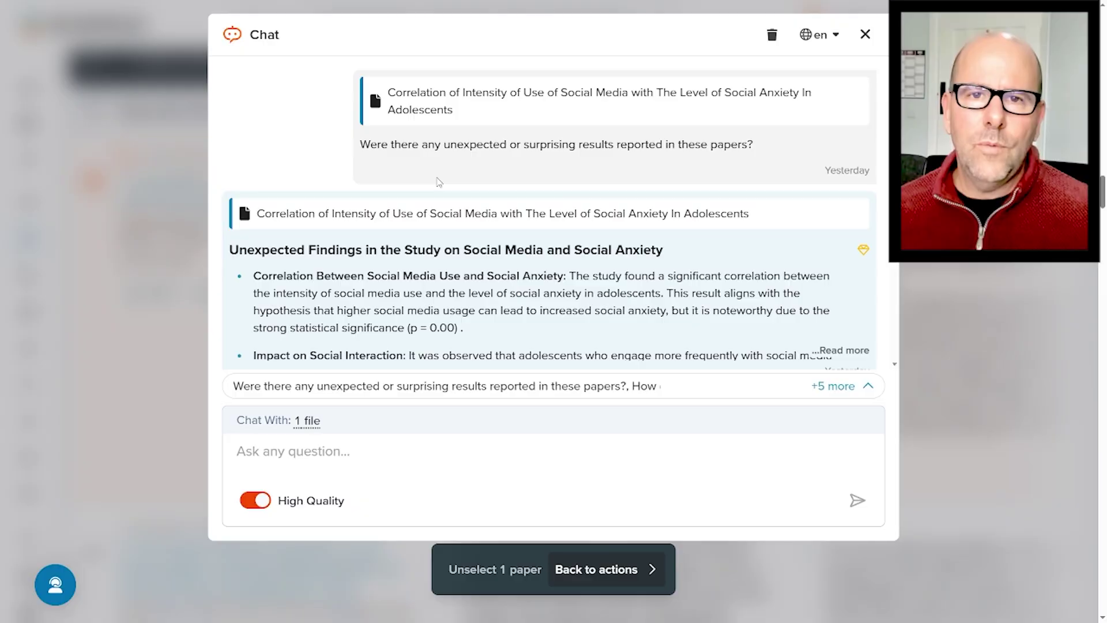
Open paper 1's chat and read its earlier answers on surprising results and ethics
{"action": "left_click", "coordinate": [459, 333]}
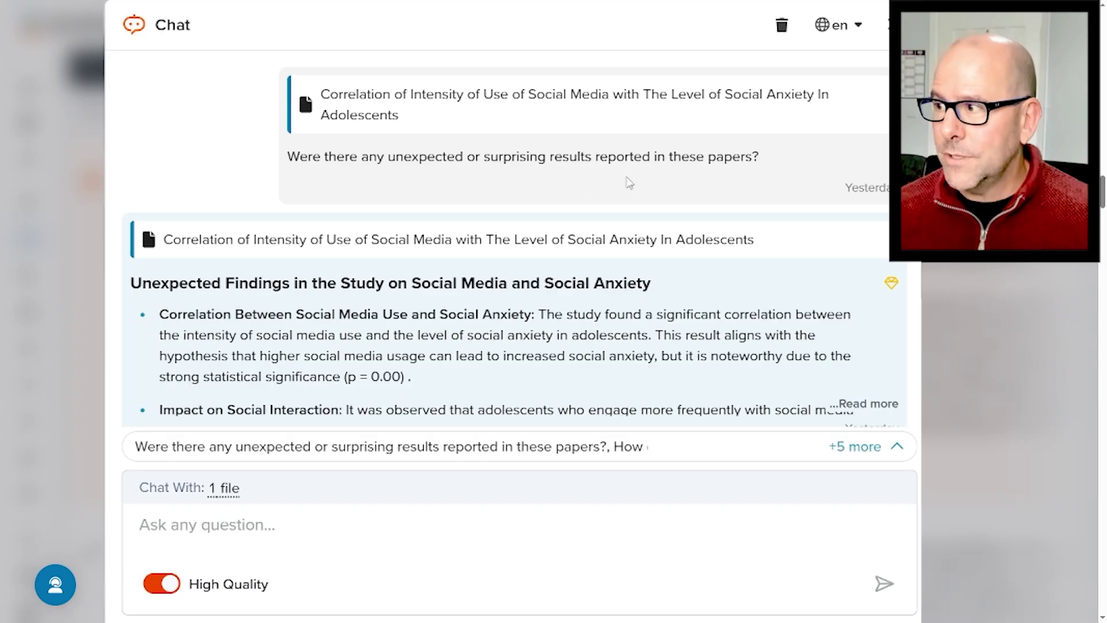
{"action": "scroll", "coordinate": [489, 326], "scroll_direction": "down", "scroll_amount": 5}
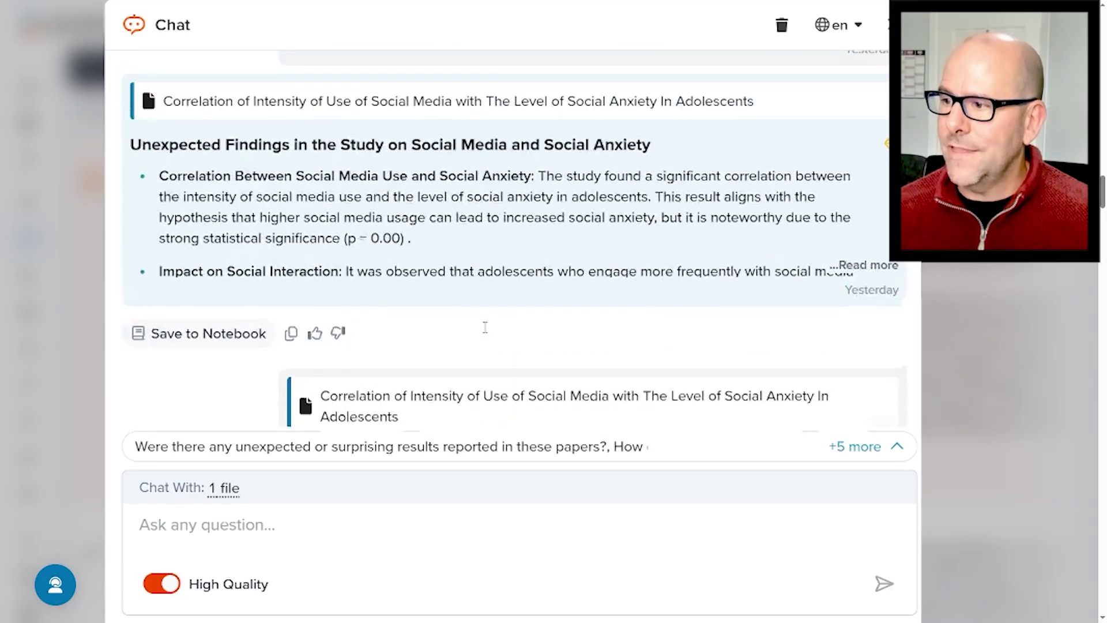
{"action": "scroll", "coordinate": [470, 357], "scroll_direction": "up", "scroll_amount": 2}
{"action": "scroll", "coordinate": [470, 357], "scroll_direction": "down", "scroll_amount": 1}
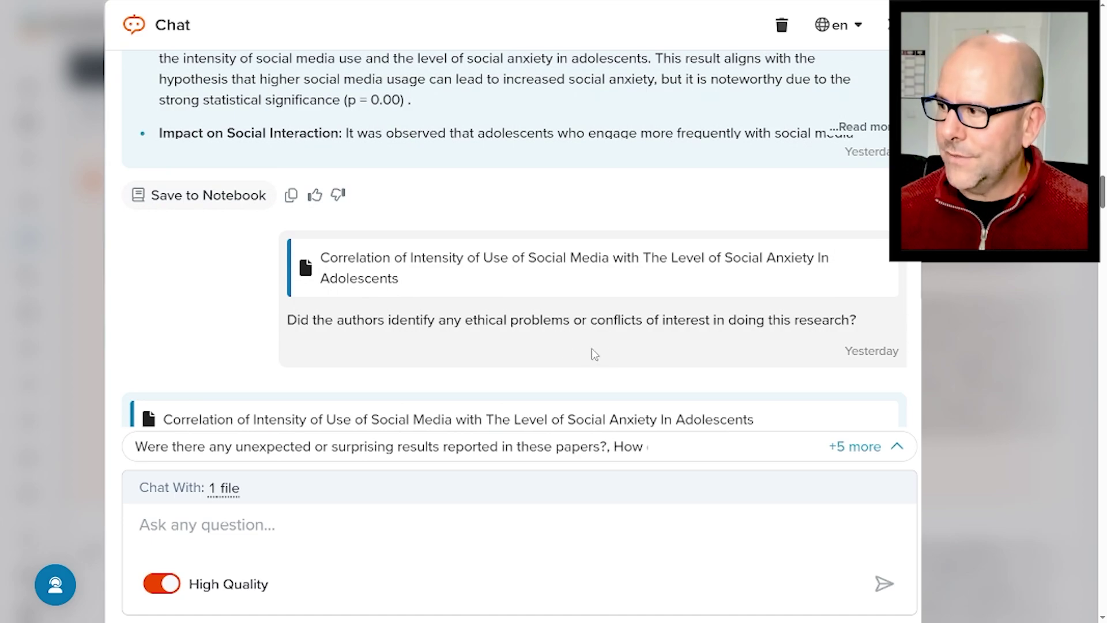
{"action": "scroll", "coordinate": [500, 357], "scroll_direction": "down", "scroll_amount": 3}
{"action": "scroll", "coordinate": [465, 376], "scroll_direction": "down", "scroll_amount": 3}
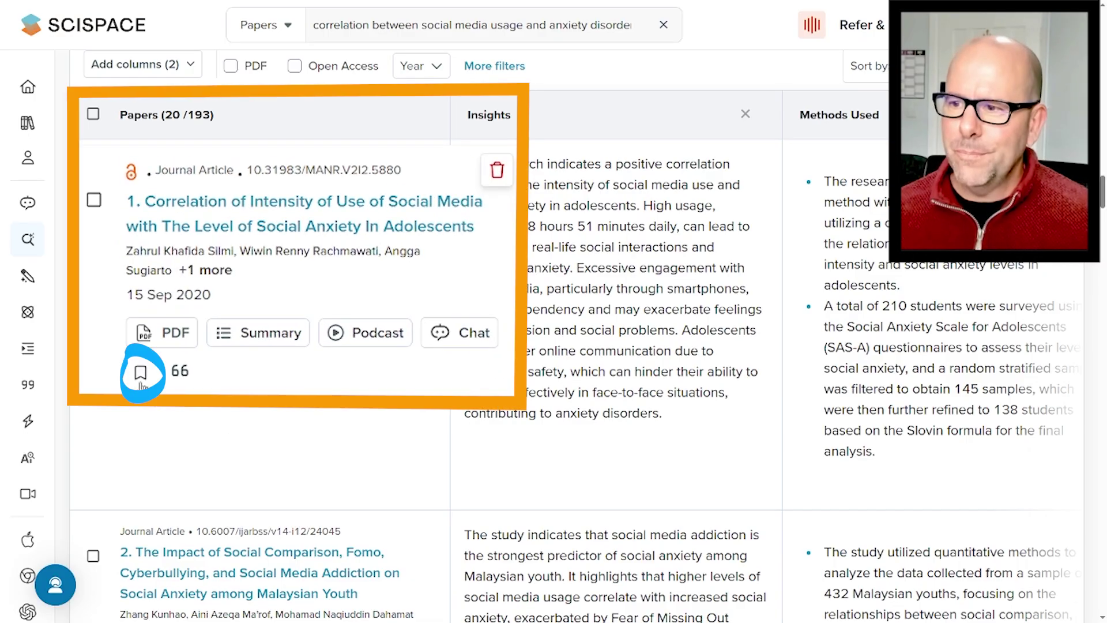
{"action": "left_click", "coordinate": [135, 366]}
{"action": "left_click", "coordinate": [247, 409]}
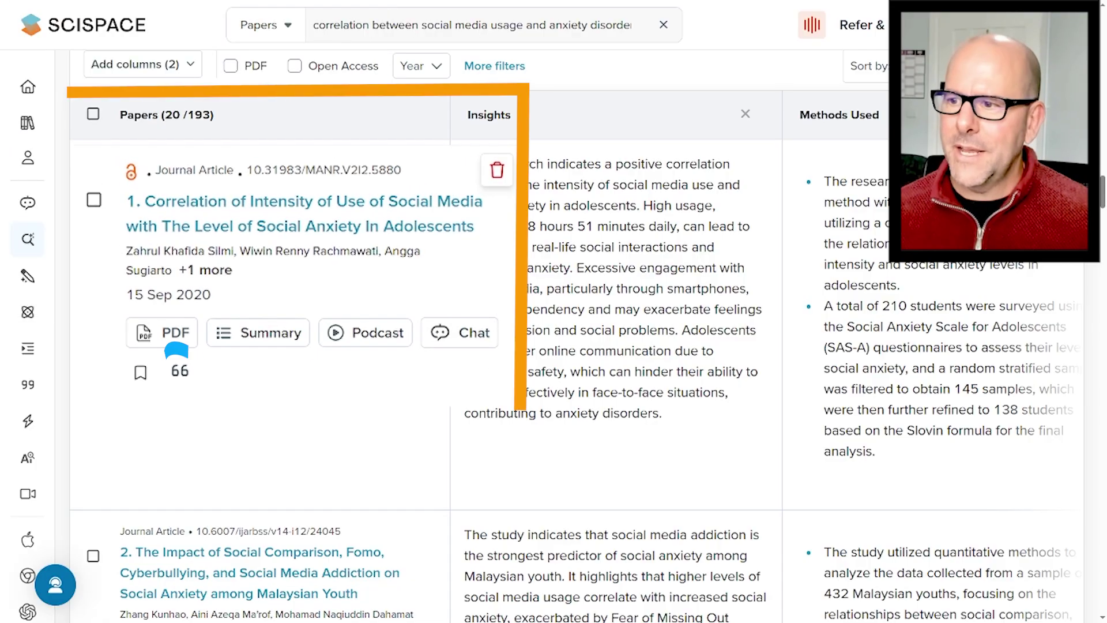
{"action": "left_click", "coordinate": [165, 327]}
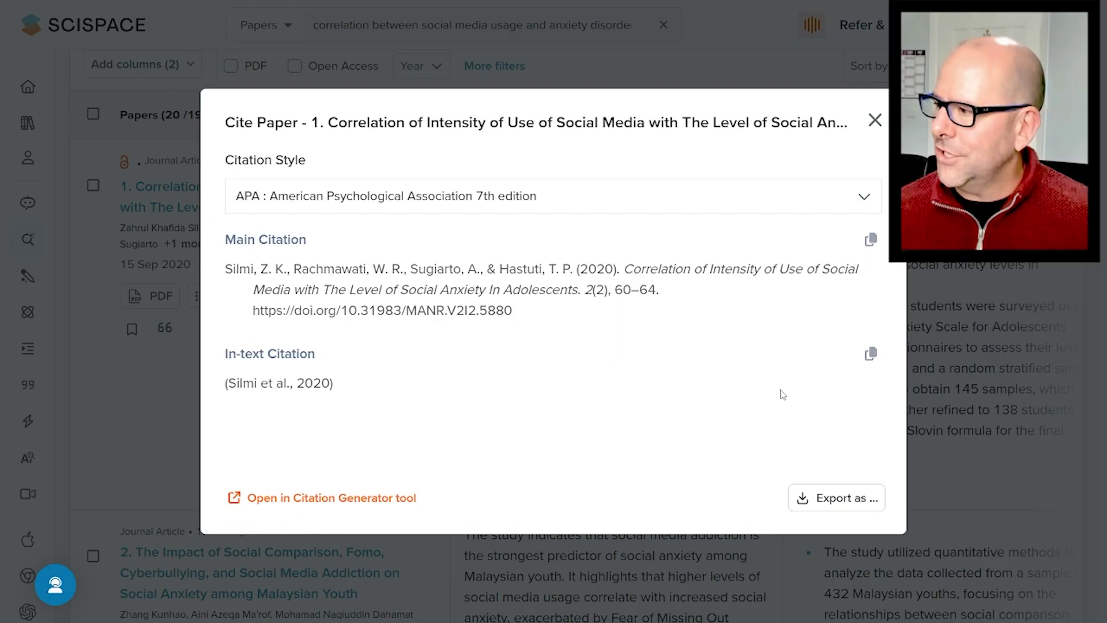
{"action": "left_click", "coordinate": [875, 121]}
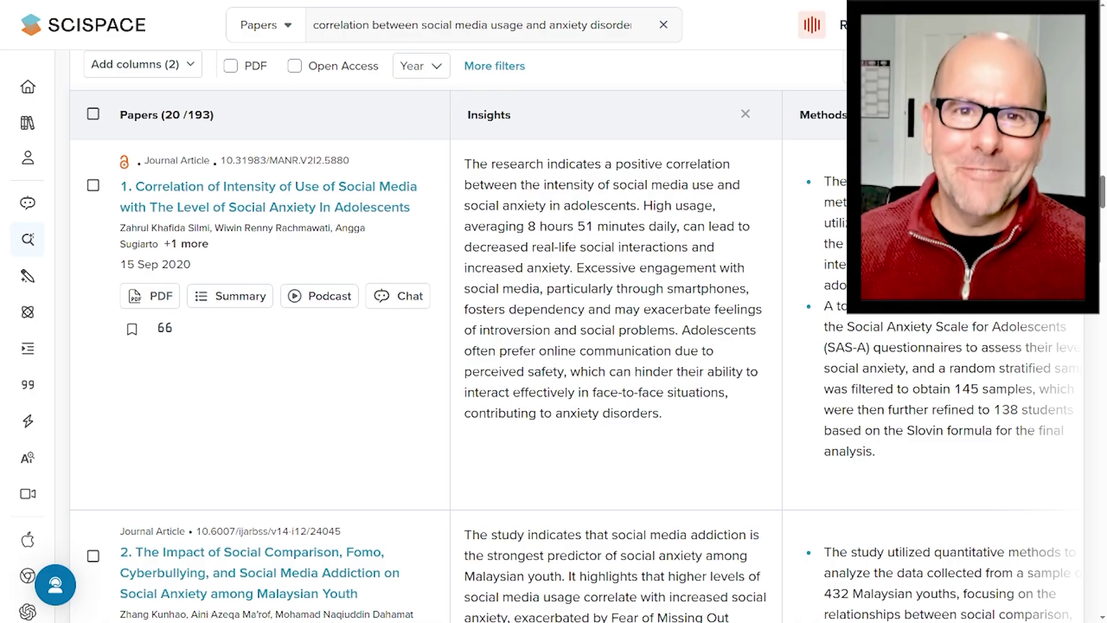
{"action": "scroll", "coordinate": [556, 301], "scroll_direction": "up", "scroll_amount": 1}
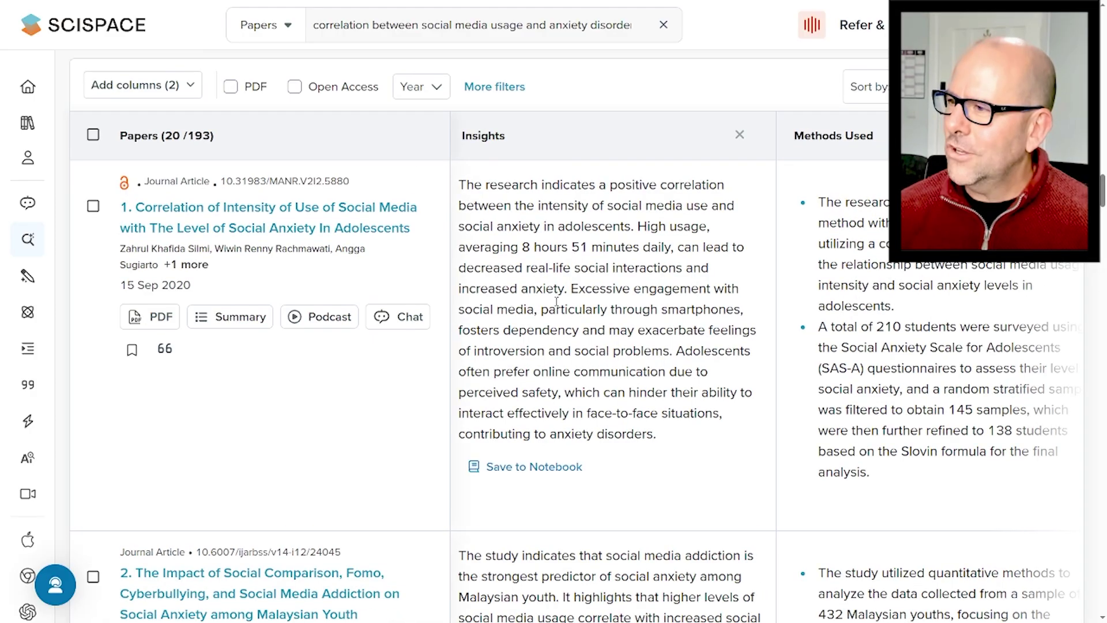
{"action": "scroll", "coordinate": [601, 398], "scroll_direction": "down", "scroll_amount": 1}
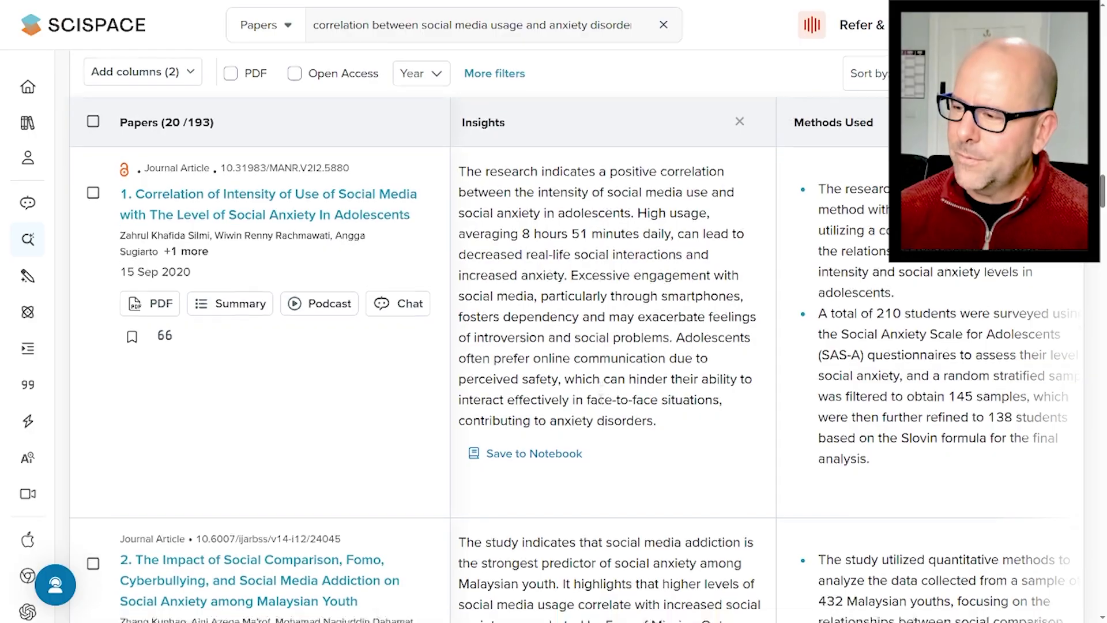
{"action": "scroll", "coordinate": [601, 397], "scroll_direction": "down", "scroll_amount": 15}
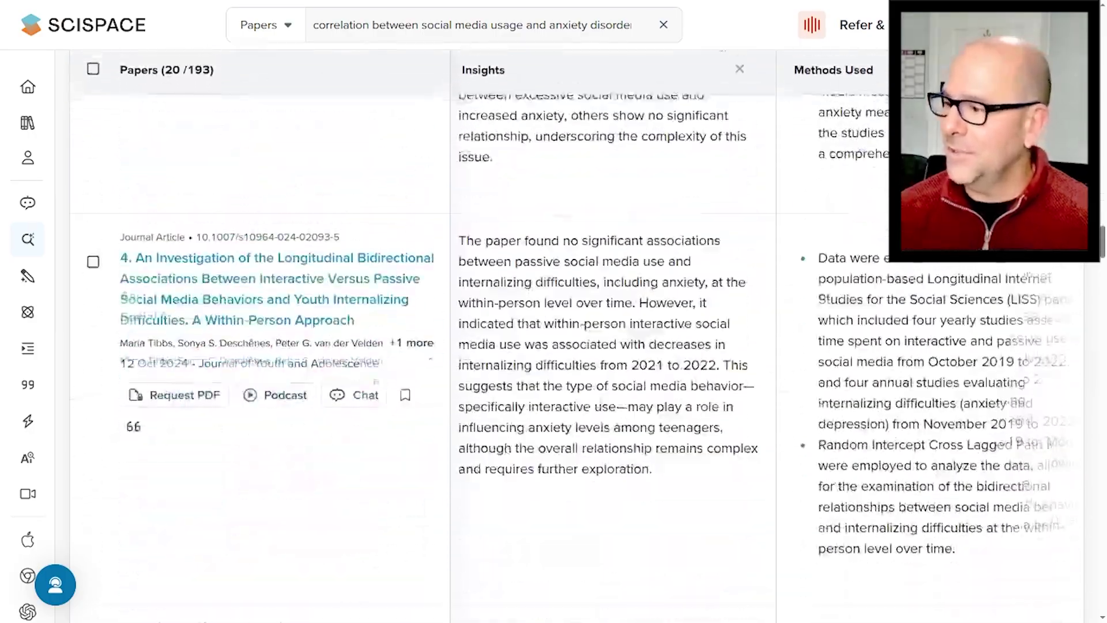
{"action": "scroll", "coordinate": [601, 399], "scroll_direction": "down", "scroll_amount": 3}
{"action": "scroll", "coordinate": [601, 399], "scroll_direction": "up", "scroll_amount": 10}
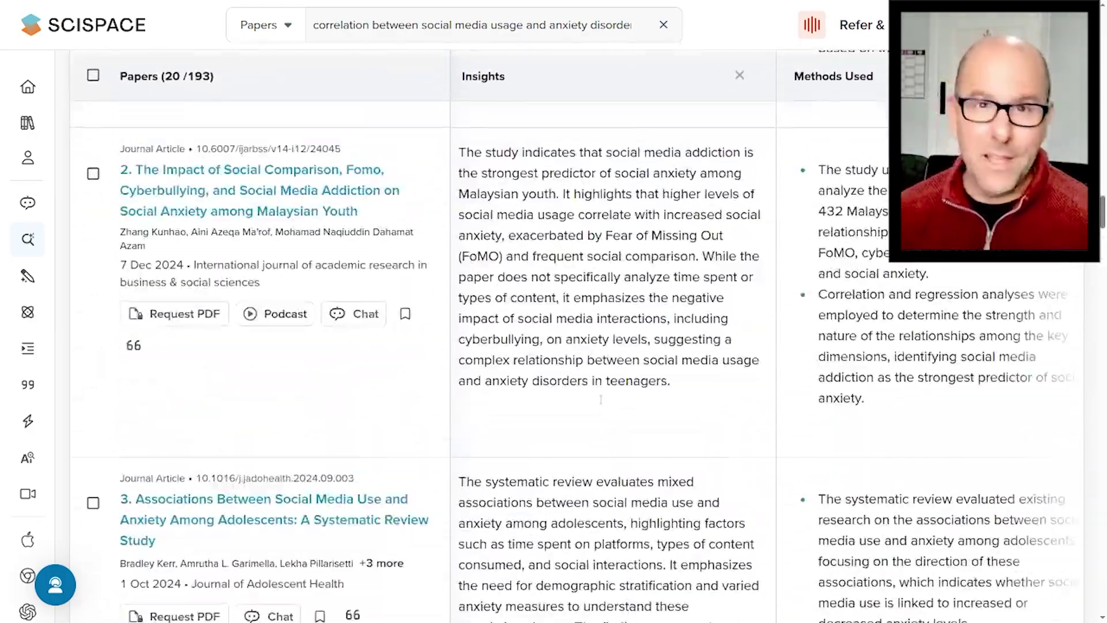
{"action": "scroll", "coordinate": [601, 399], "scroll_direction": "up", "scroll_amount": 7}
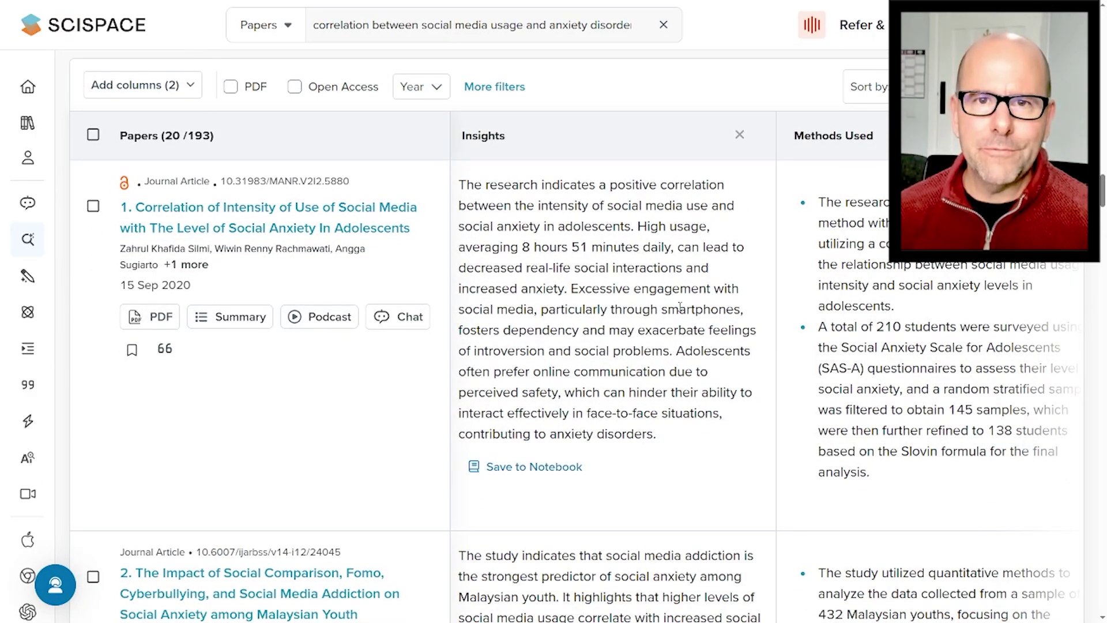
Drop the Insights and Methods Used columns; add Conclusions and Future Research columns
{"action": "left_click", "coordinate": [739, 136]}
{"action": "left_click", "coordinate": [740, 137]}
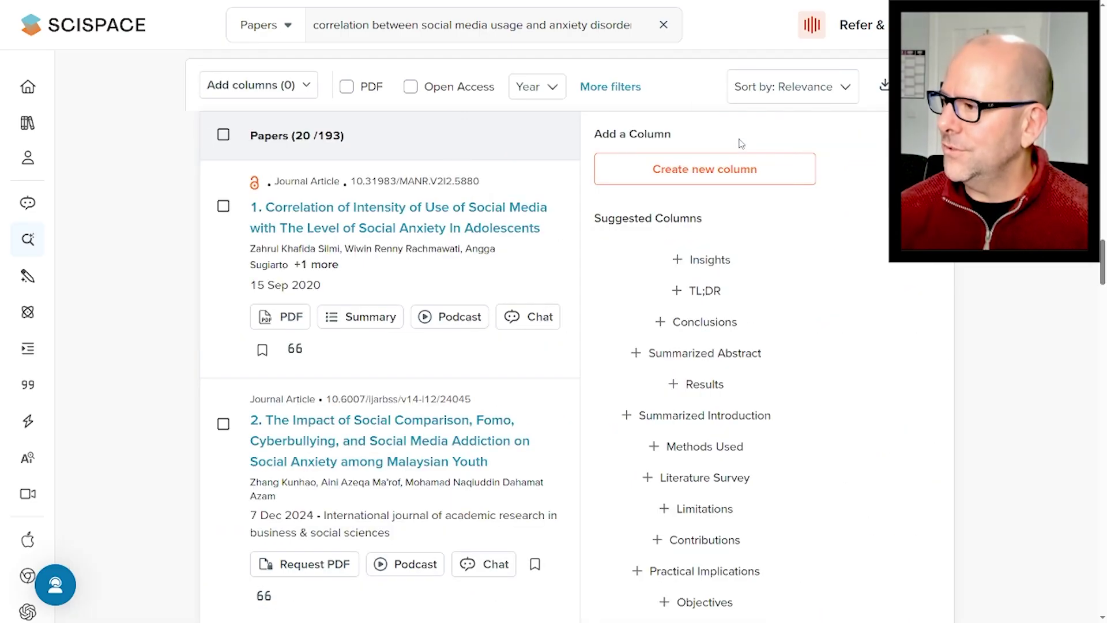
{"action": "left_click", "coordinate": [663, 322]}
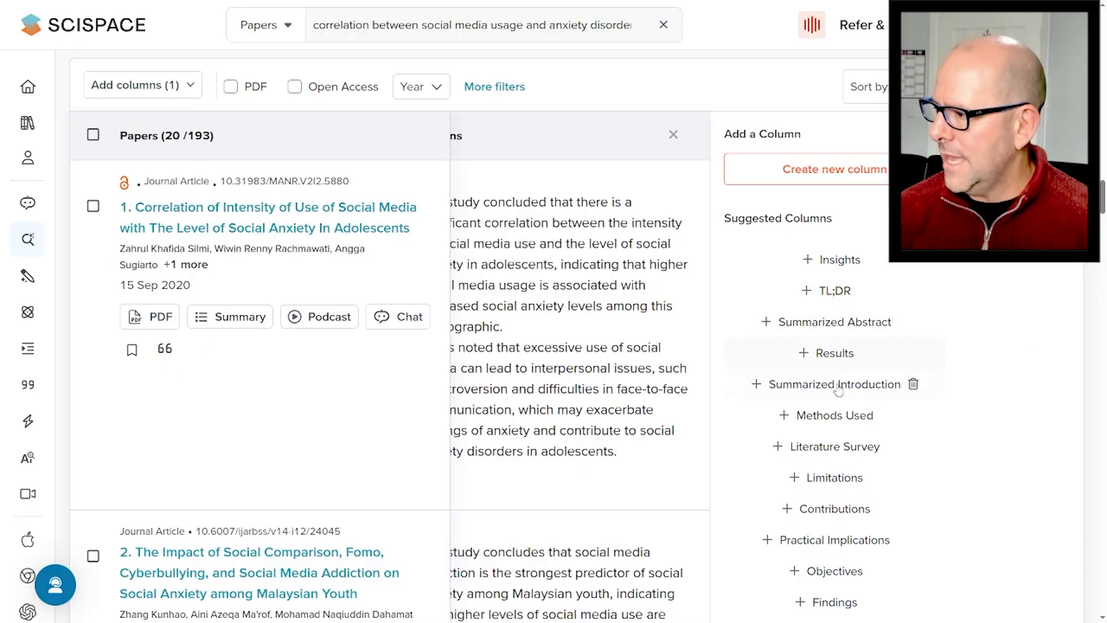
{"action": "scroll", "coordinate": [865, 398], "scroll_direction": "down", "scroll_amount": 3}
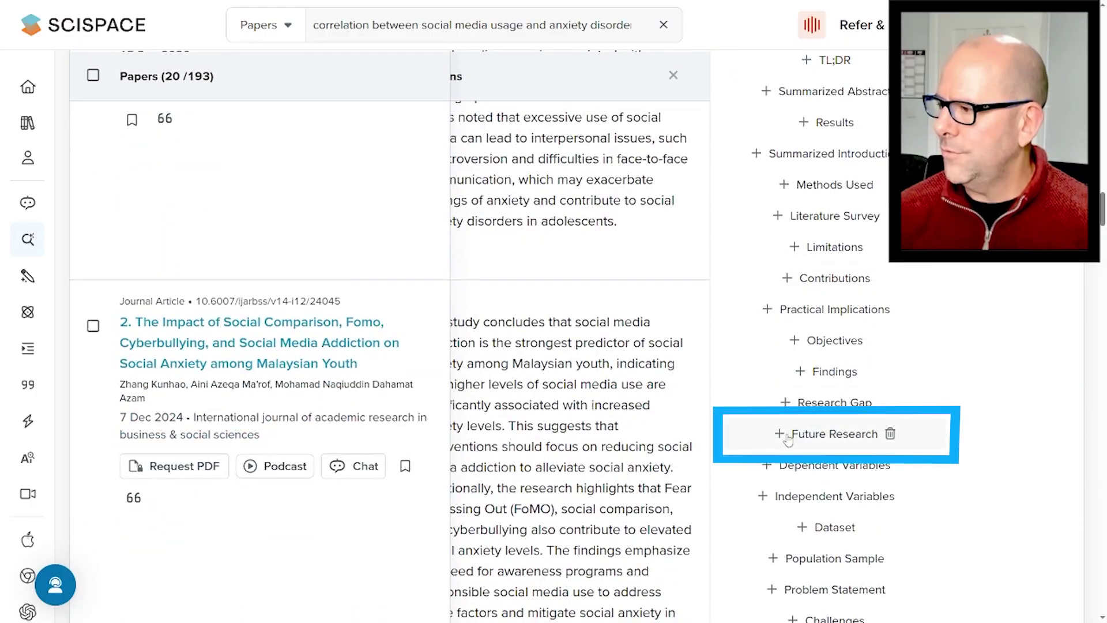
{"action": "left_click", "coordinate": [783, 438]}
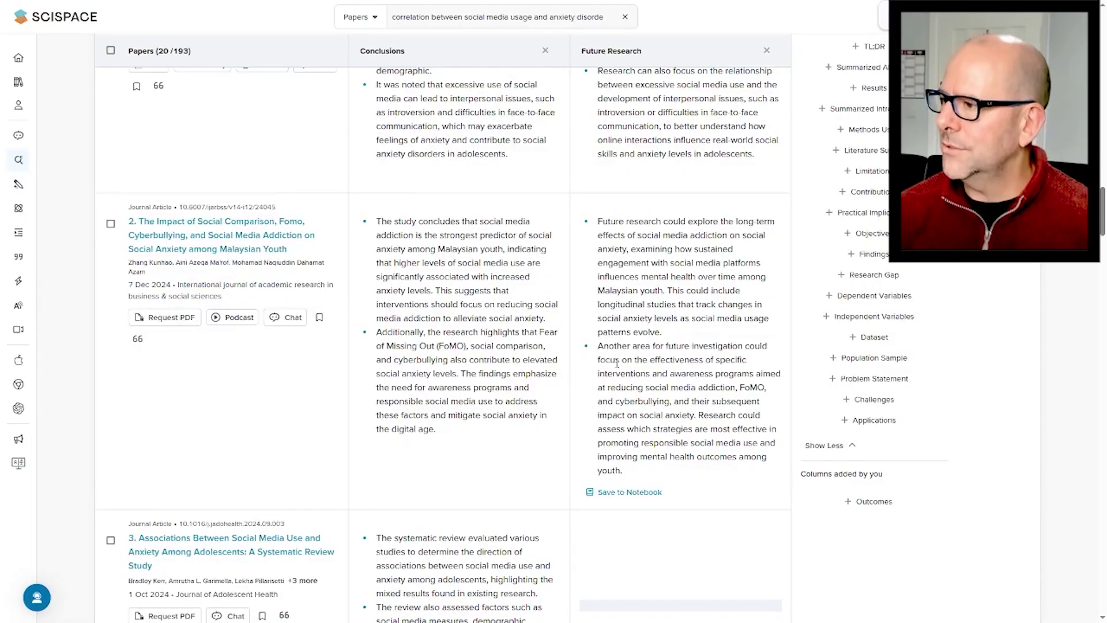
{"action": "scroll", "coordinate": [616, 363], "scroll_direction": "up", "scroll_amount": 5}
{"action": "scroll", "coordinate": [454, 151], "scroll_direction": "down", "scroll_amount": 2}
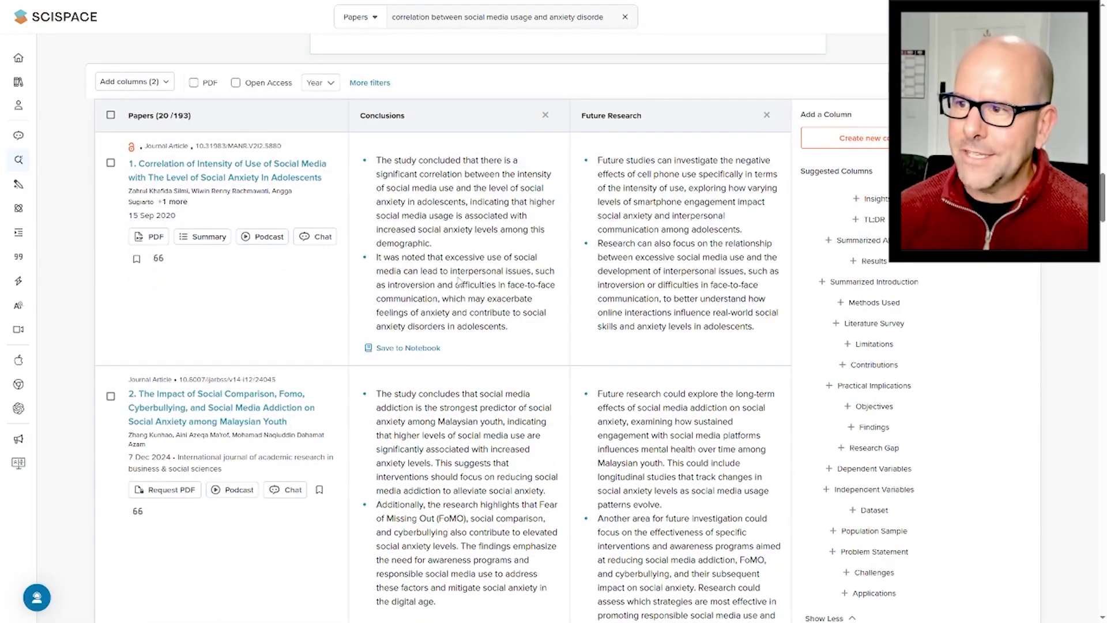